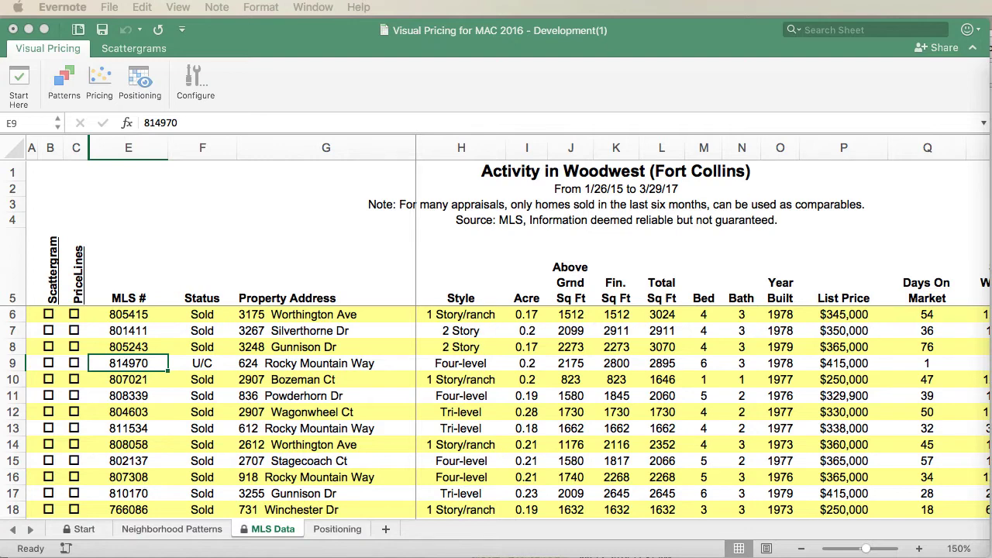
{"action": "left_click", "coordinate": [772, 432]}
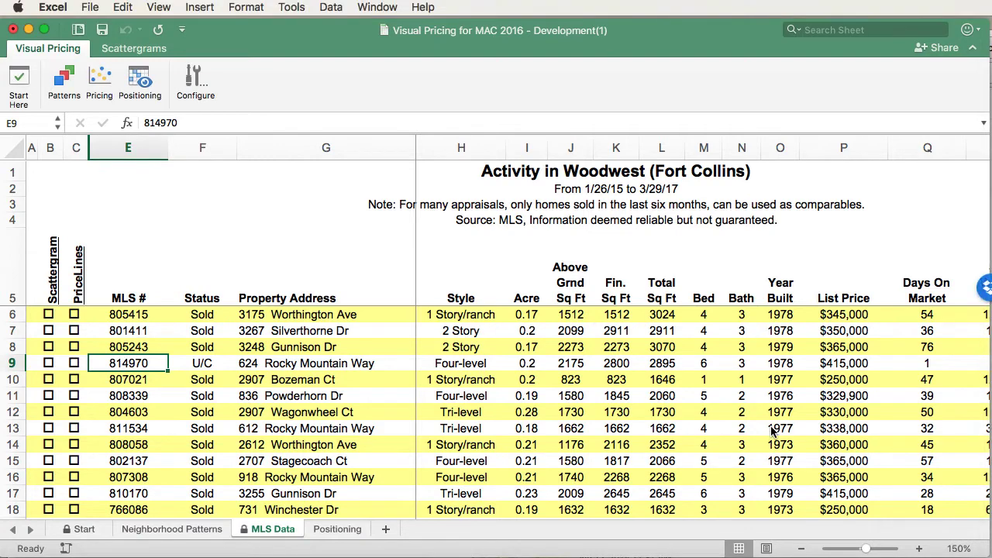
{"action": "scroll", "coordinate": [773, 433], "scroll_direction": "down", "scroll_amount": 12}
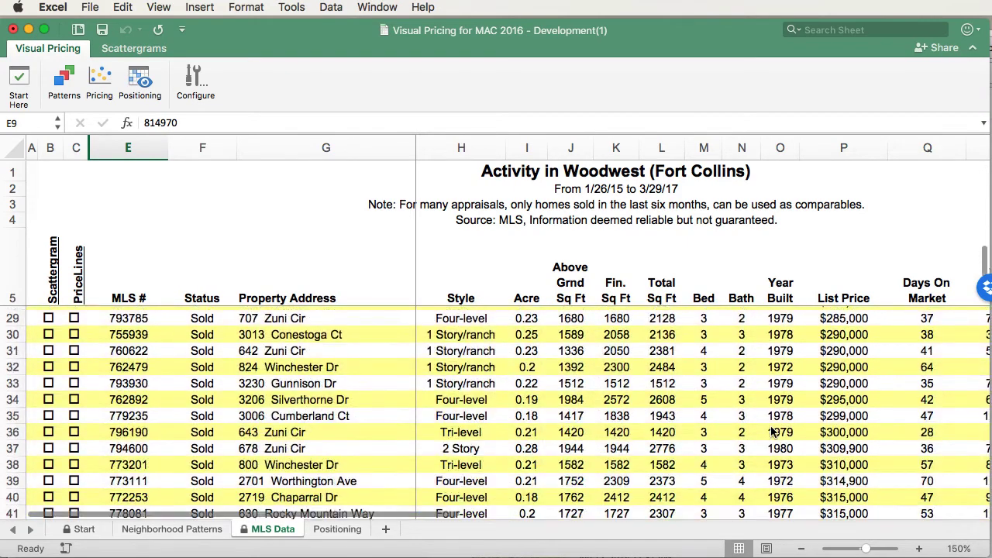
{"action": "scroll", "coordinate": [772, 432], "scroll_direction": "down", "scroll_amount": 9}
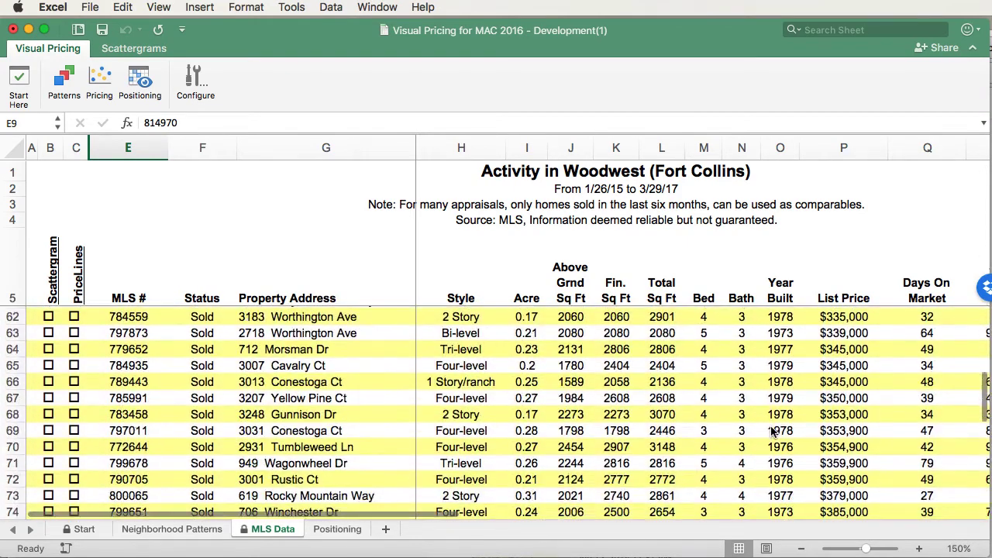
{"action": "scroll", "coordinate": [771, 431], "scroll_direction": "down", "scroll_amount": 2}
{"action": "scroll", "coordinate": [772, 431], "scroll_direction": "up", "scroll_amount": 14}
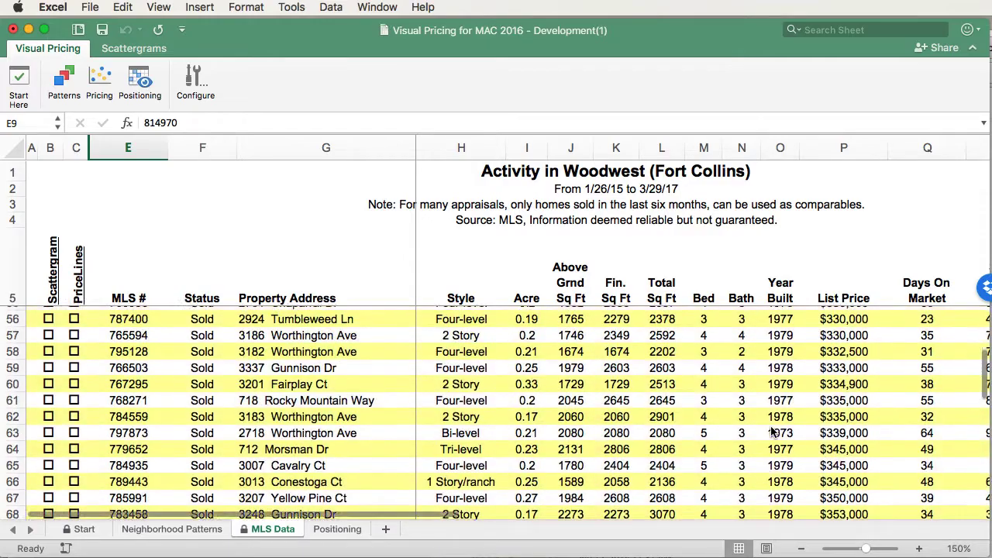
{"action": "scroll", "coordinate": [772, 432], "scroll_direction": "up", "scroll_amount": 9}
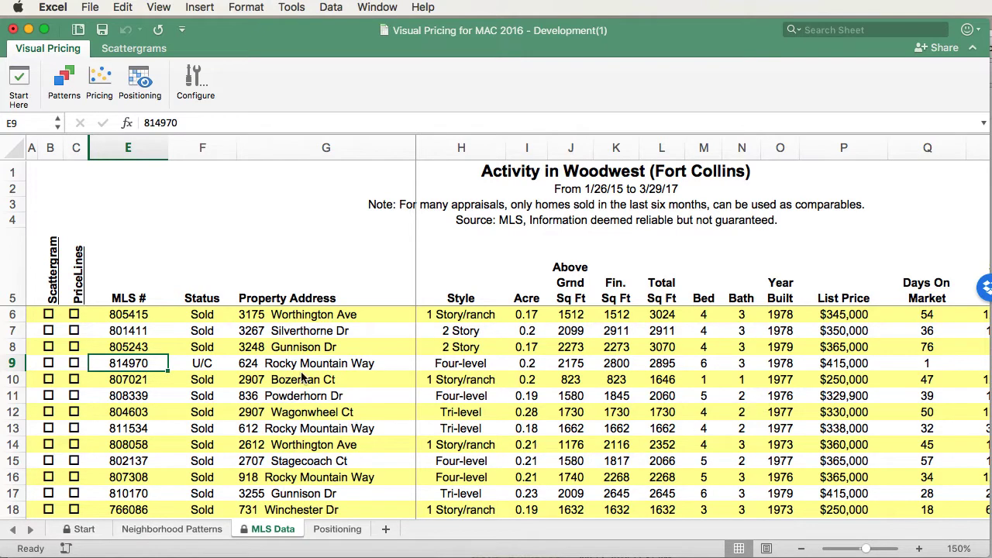
Open the Active Data sheet via Positioning, listing the $415,000 Four-level Woodwest property.
{"action": "left_click", "coordinate": [141, 97]}
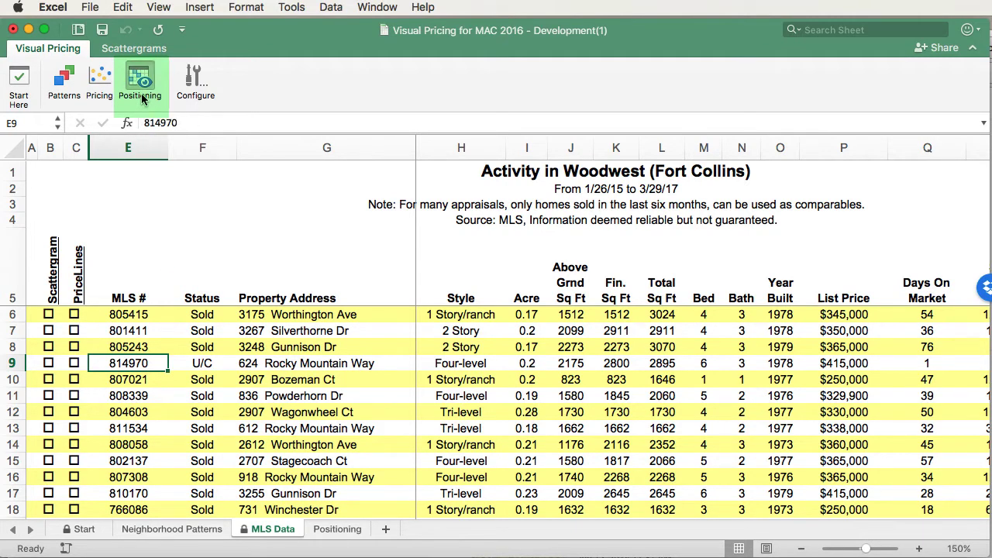
{"action": "left_click", "coordinate": [142, 97]}
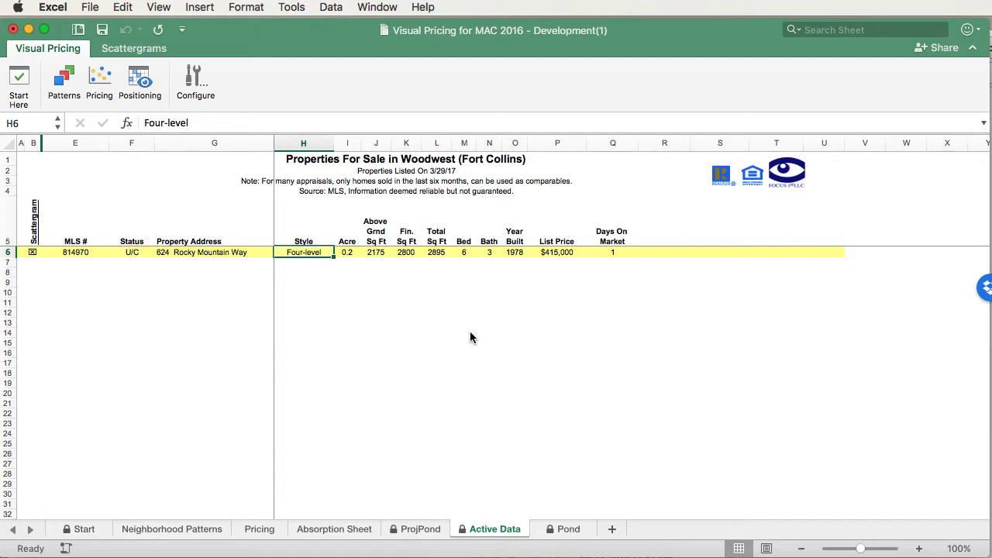
Return to the MLS Data sheet and bring up the Scattergrams ribbon commands.
{"action": "left_click", "coordinate": [108, 93]}
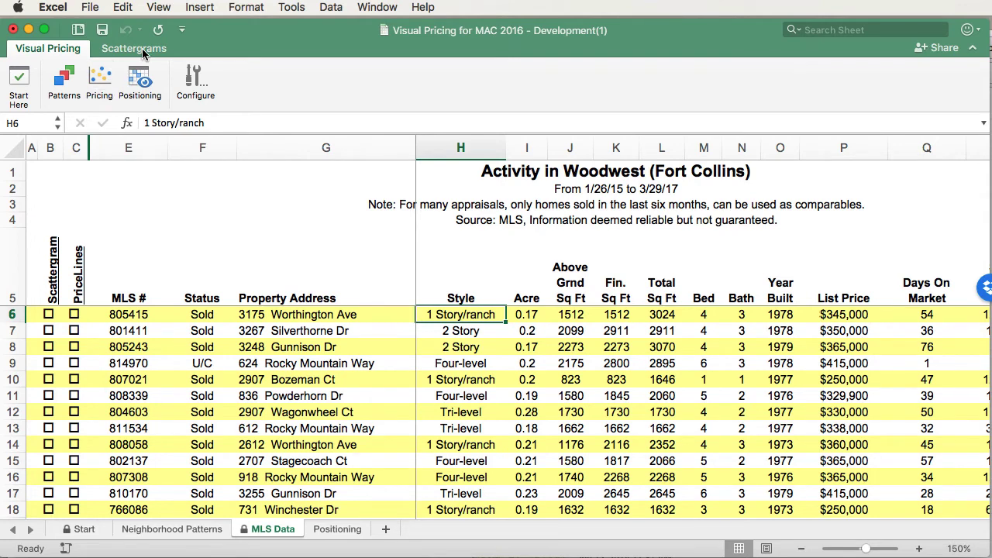
{"action": "left_click", "coordinate": [136, 49]}
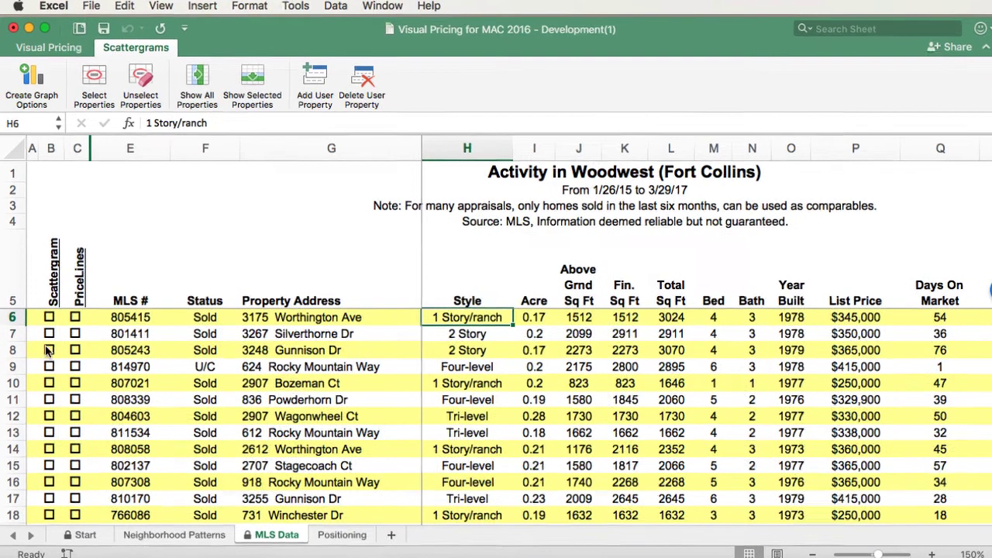
{"action": "left_click", "coordinate": [45, 346]}
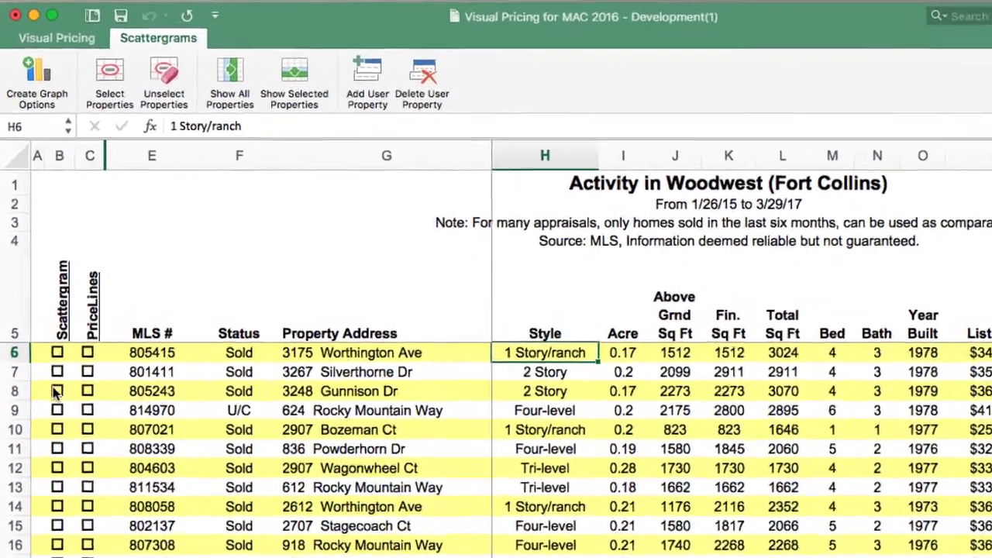
{"action": "left_click_drag", "start_coordinate": [53, 395], "coordinate": [68, 496]}
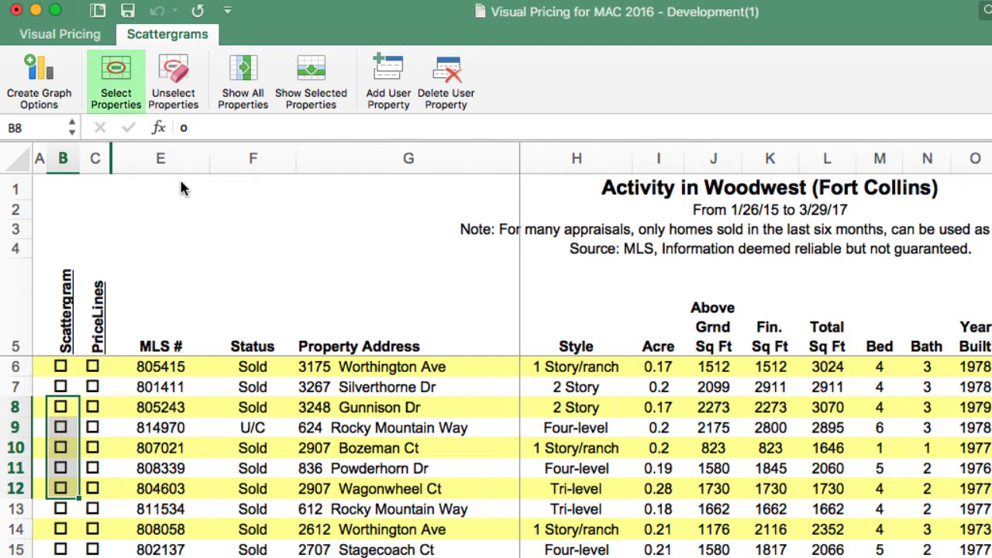
{"action": "left_click", "coordinate": [118, 89]}
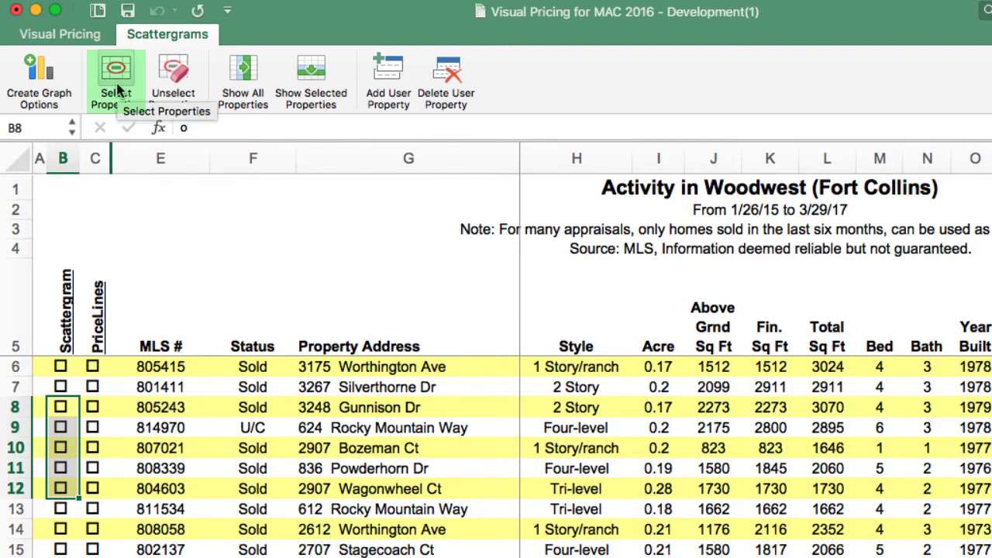
{"action": "left_click", "coordinate": [118, 89]}
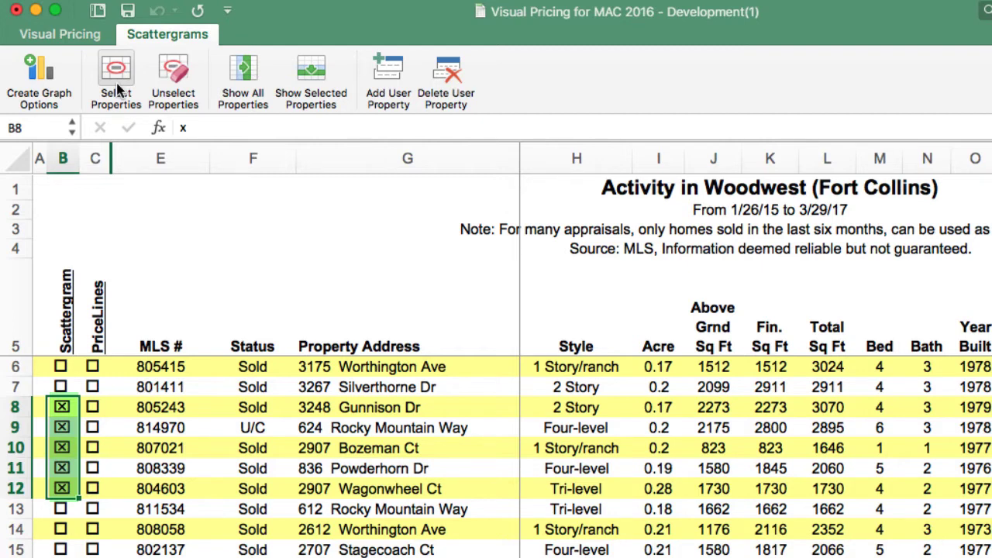
{"action": "left_click", "coordinate": [176, 78]}
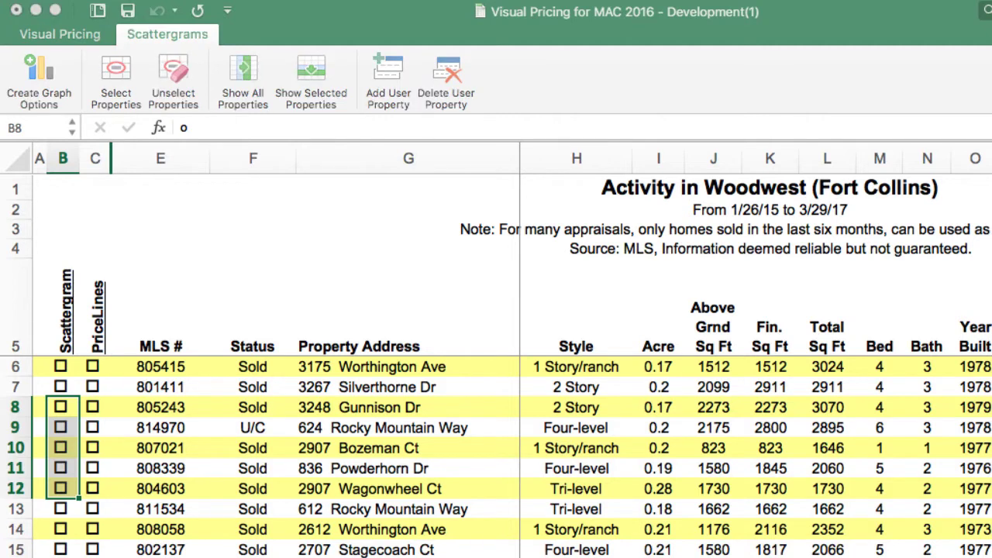
Open the Graphing Options dialog with Scattergram and PriceLine choices.
{"action": "left_click", "coordinate": [33, 99]}
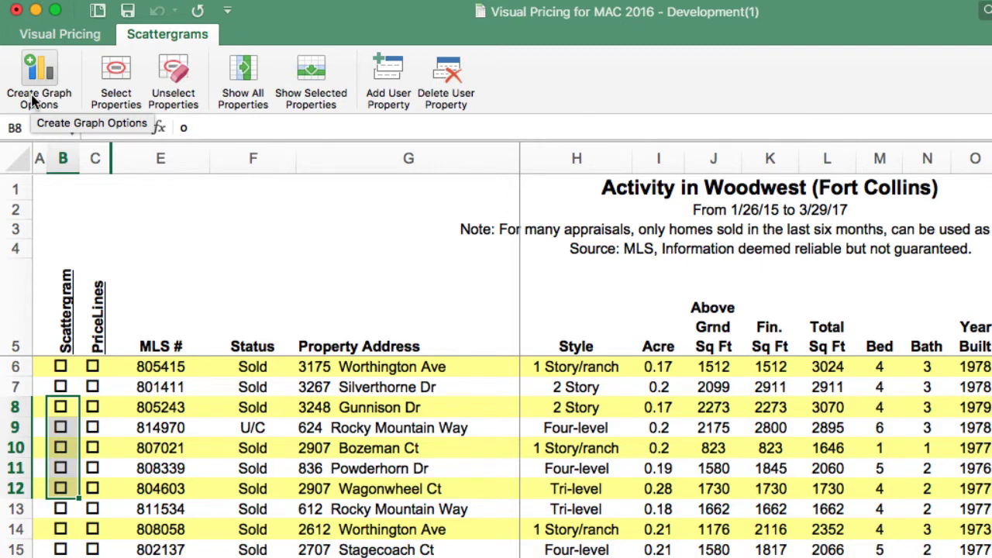
{"action": "left_click", "coordinate": [34, 99]}
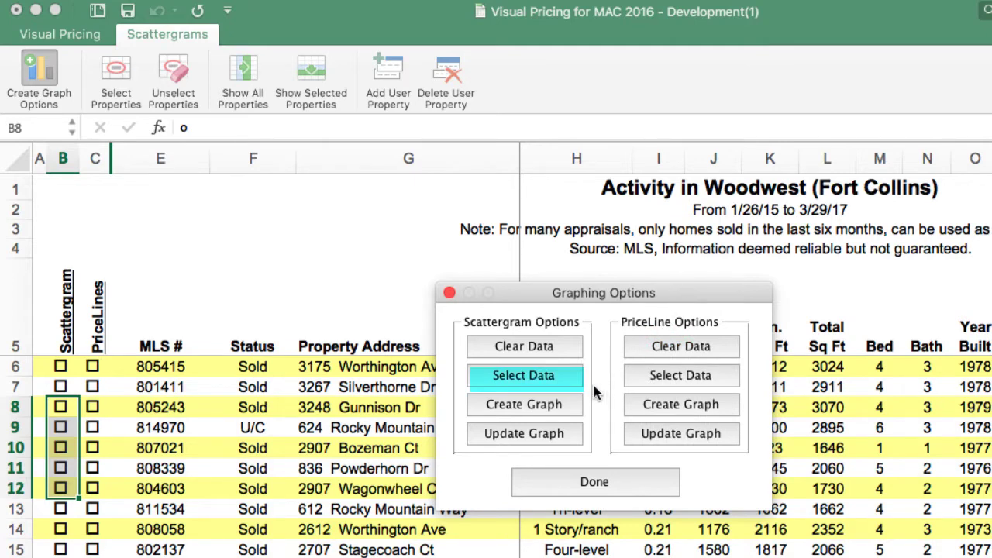
Check Scattergram for every Sold property off market since 9/29/16.
{"action": "left_click", "coordinate": [553, 380]}
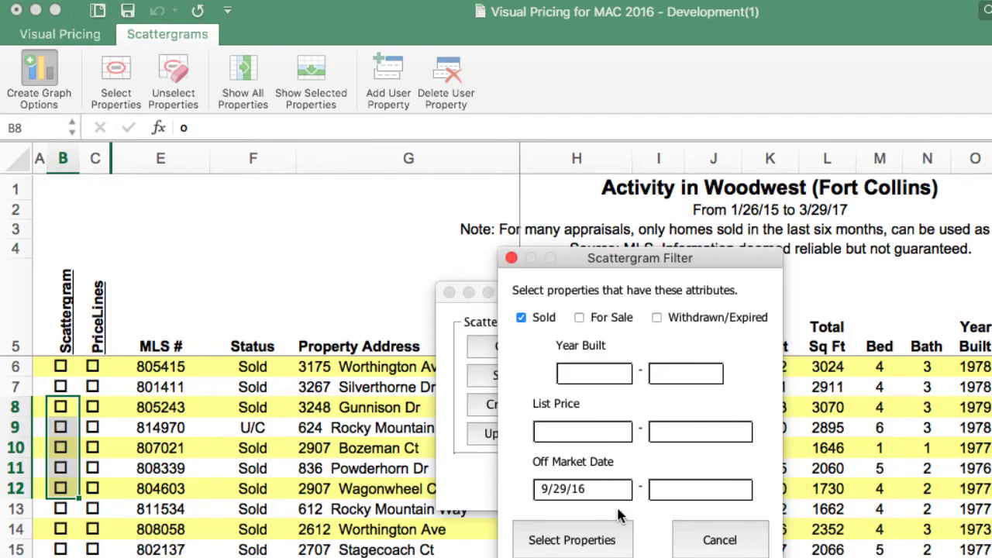
{"action": "left_click", "coordinate": [595, 541]}
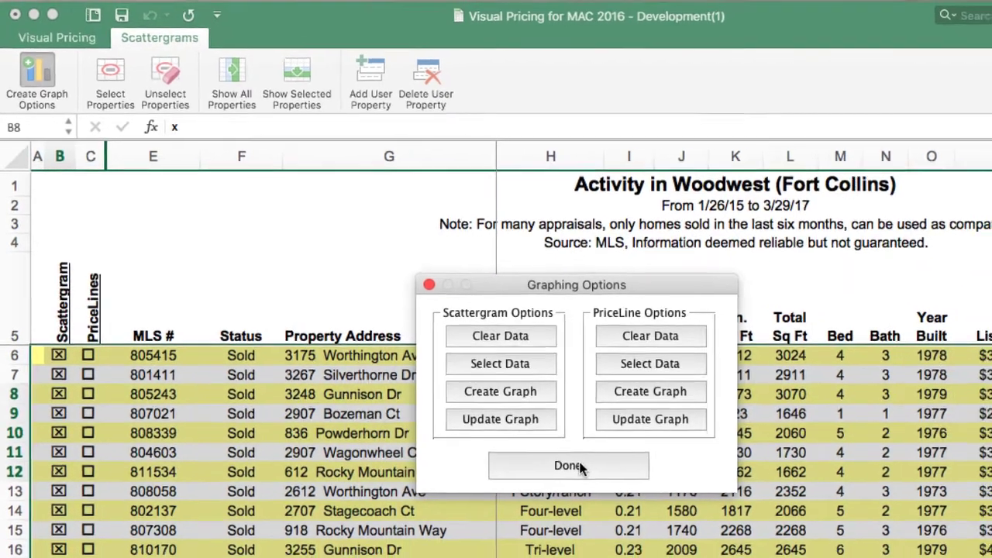
Close Graphing Options and select a cell in the Style column.
{"action": "left_click", "coordinate": [598, 481]}
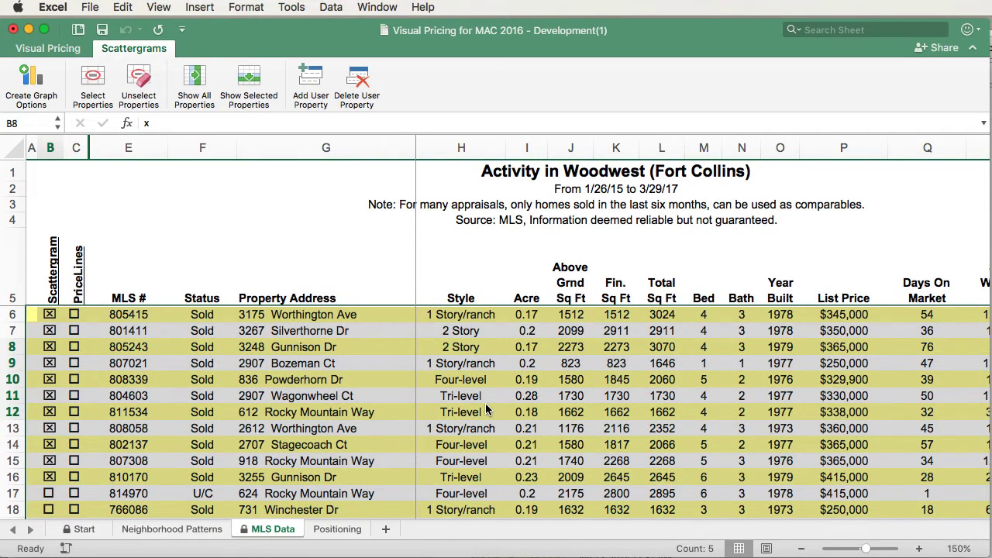
{"action": "left_click", "coordinate": [486, 410]}
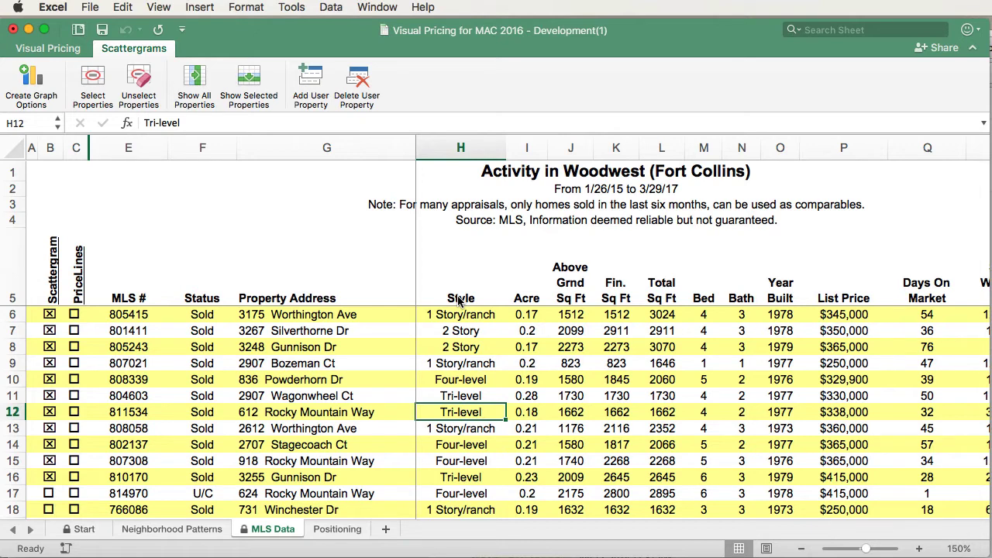
Sort by Style, reverse the order, then bring Scattergram-checked rows 6–16 to the top.
{"action": "left_click", "coordinate": [458, 301]}
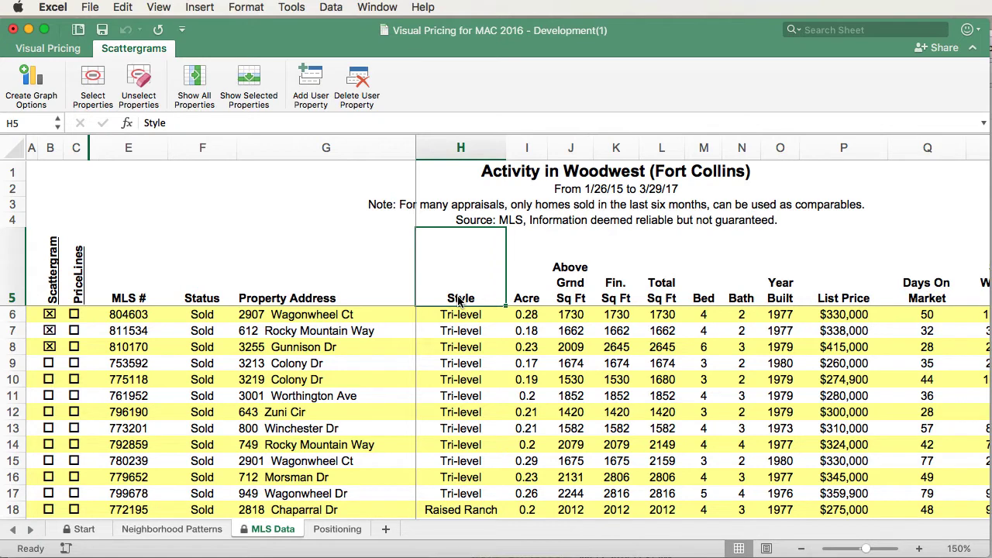
{"action": "double_click", "coordinate": [459, 301]}
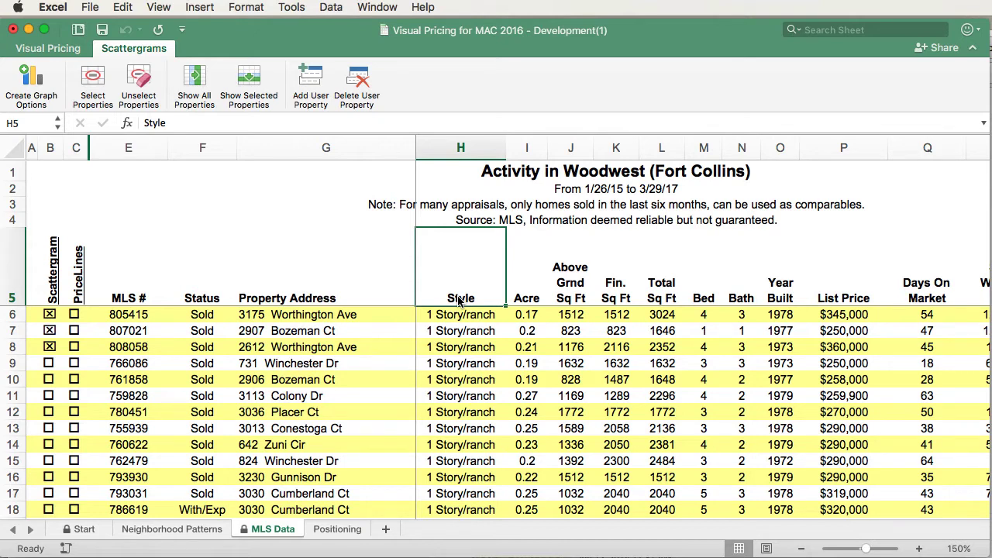
{"action": "left_click", "coordinate": [53, 298]}
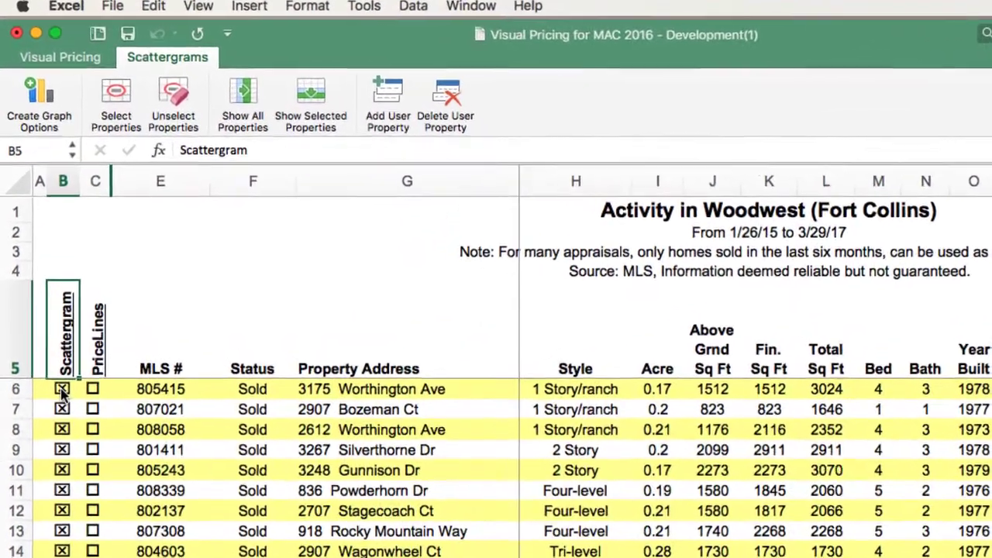
Uncheck Scattergram for the three 1 Story/ranch properties in rows 6–8.
{"action": "left_click_drag", "start_coordinate": [62, 392], "coordinate": [68, 432]}
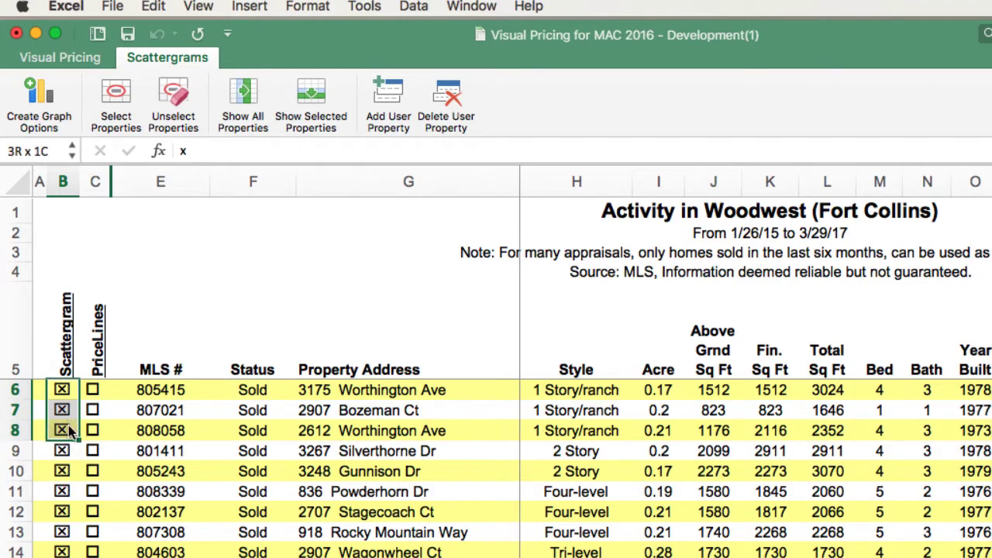
{"action": "left_click", "coordinate": [172, 118]}
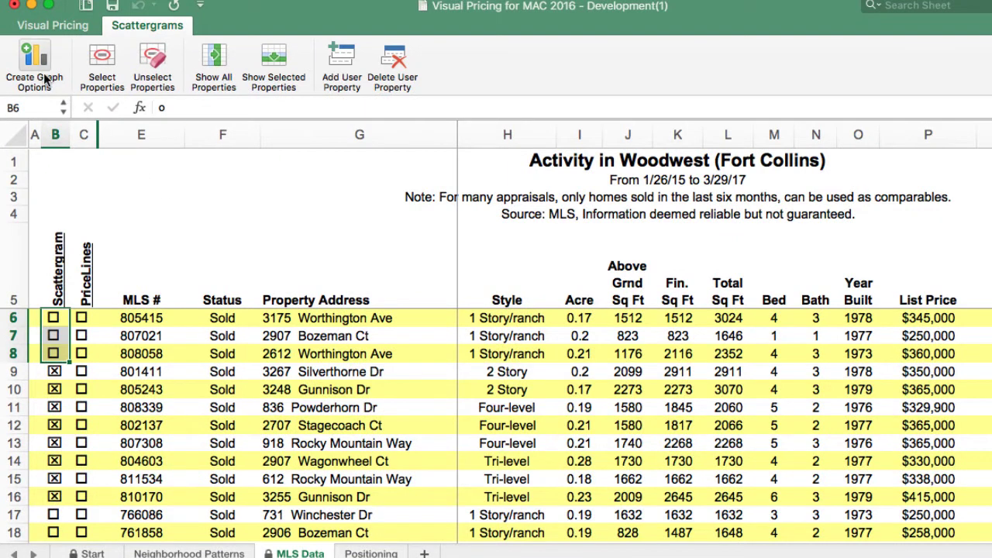
Open the Price Line Filter with Sold, For Sale, Withdrawn/Expired and off-market date 9/29/16.
{"action": "left_click", "coordinate": [44, 79]}
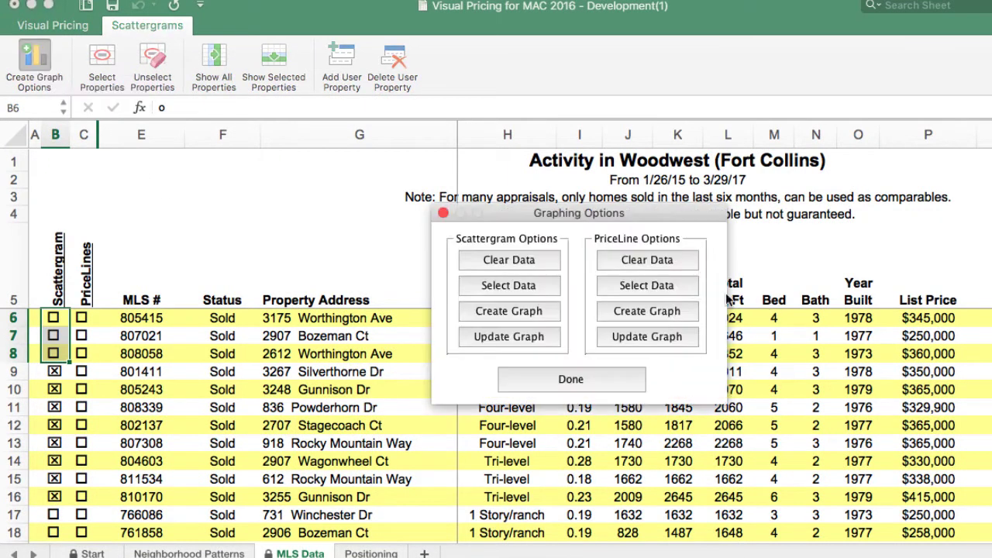
{"action": "left_click", "coordinate": [686, 287]}
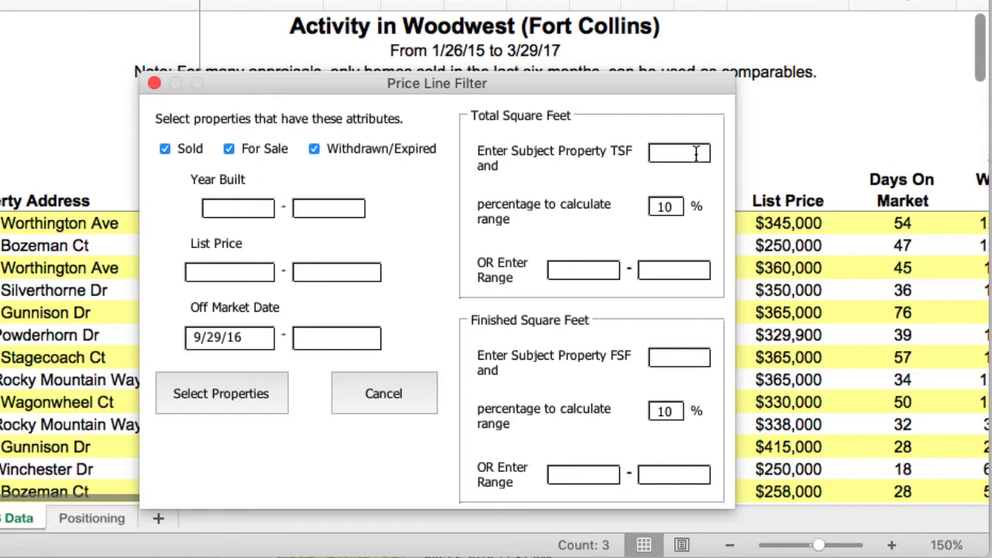
Enter subject total square feet 3000 and lower the range's minimum from 2700 to 2500.
{"action": "left_click", "coordinate": [696, 154]}
{"action": "type", "text": "3000"}
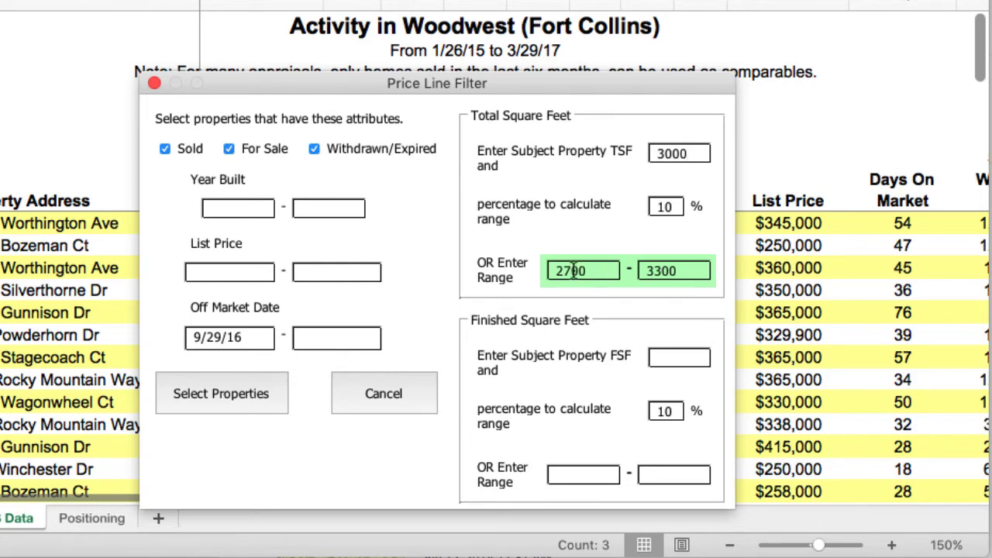
{"action": "left_click", "coordinate": [573, 270]}
{"action": "key", "text": "BackSpace"}
{"action": "type", "text": "5"}
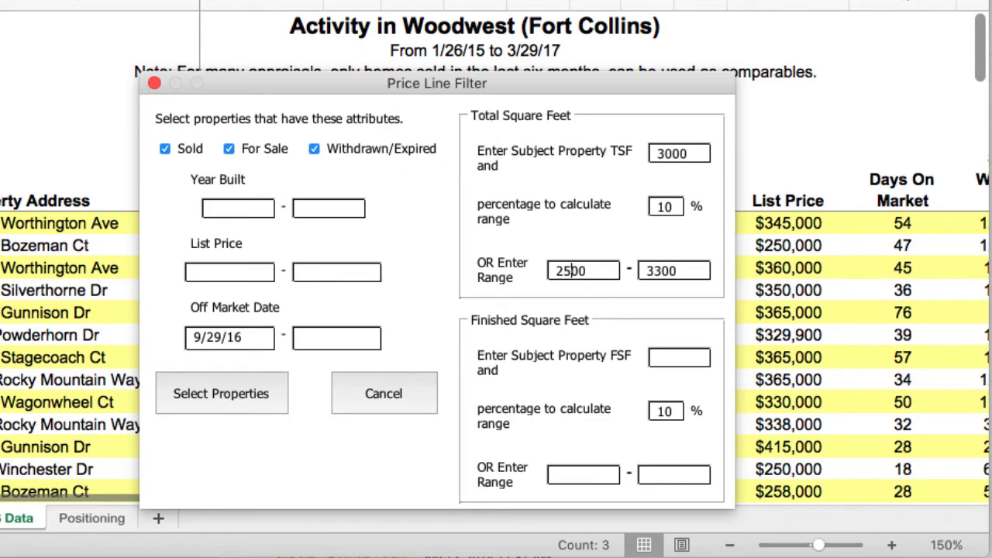
Check PriceLines for the five 2500–3300 sq ft properties in rows 6–10 and close Graphing Options.
{"action": "left_click", "coordinate": [244, 395]}
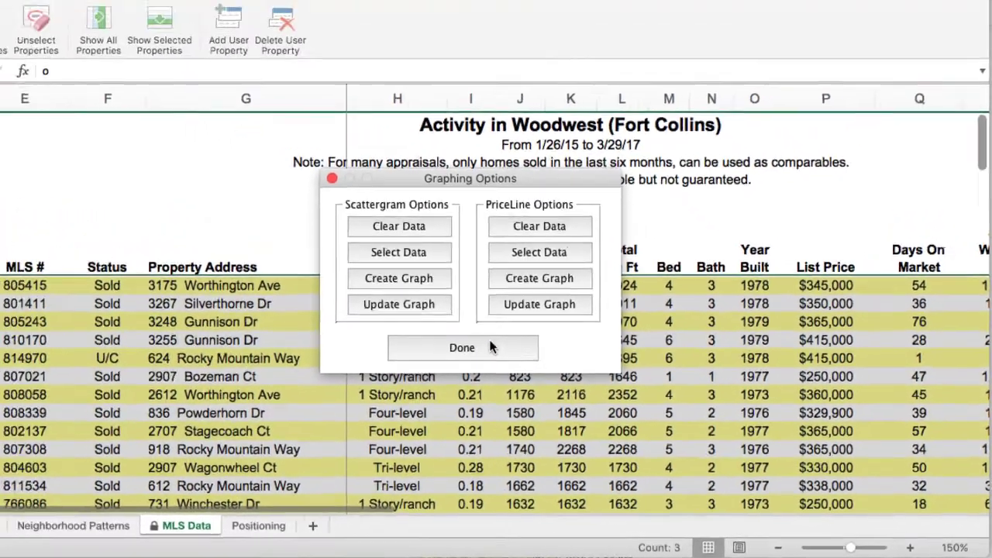
{"action": "left_click", "coordinate": [387, 300]}
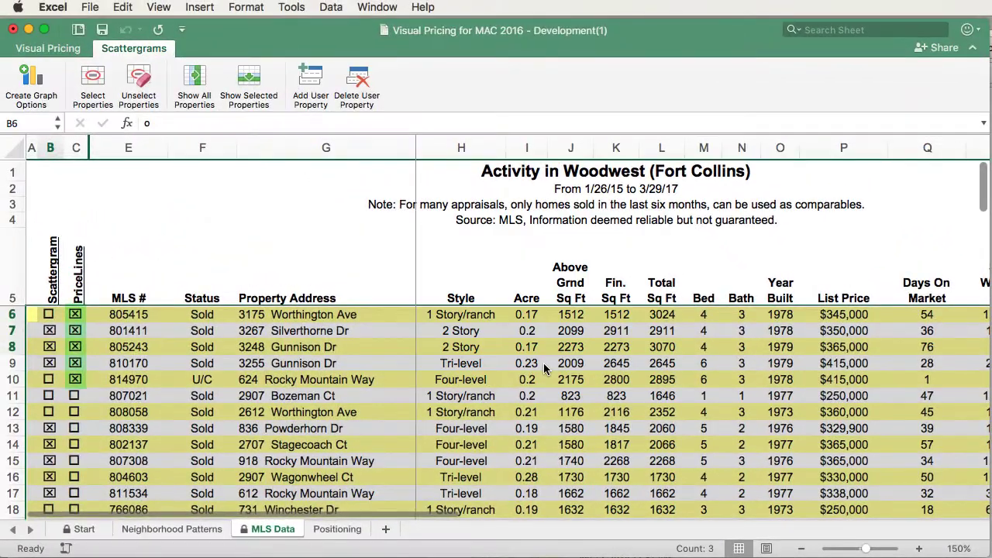
{"action": "left_click", "coordinate": [258, 369]}
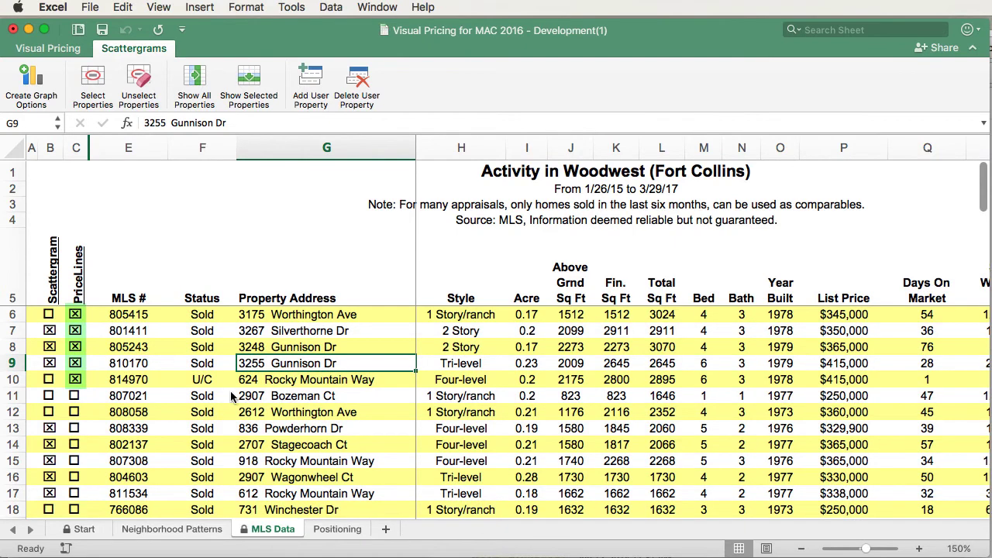